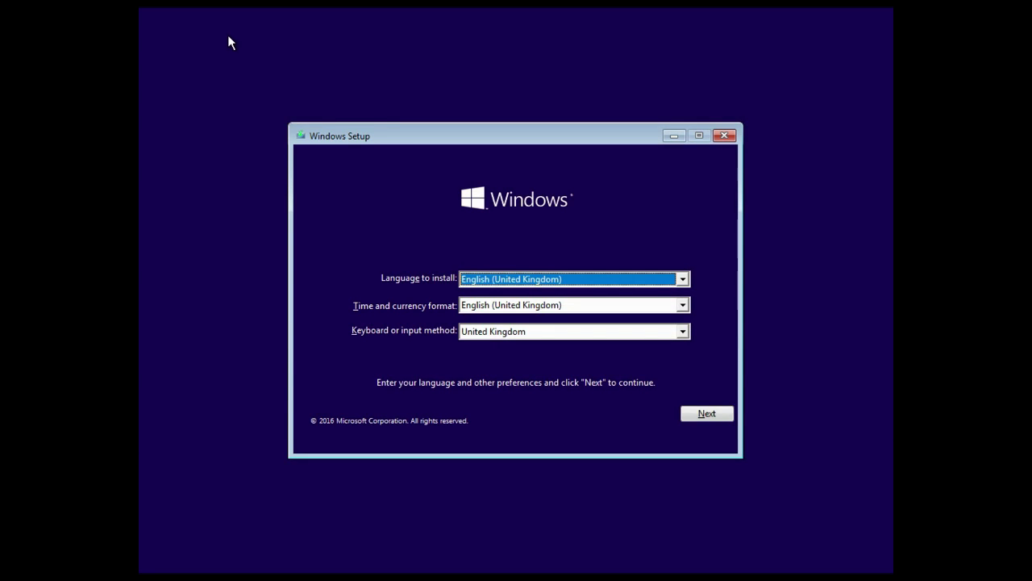
Confirm English (United Kingdom) for language and time format, with the United Kingdom keyboard layout.
click(666, 282)
click(665, 279)
click(654, 294)
click(647, 306)
click(645, 305)
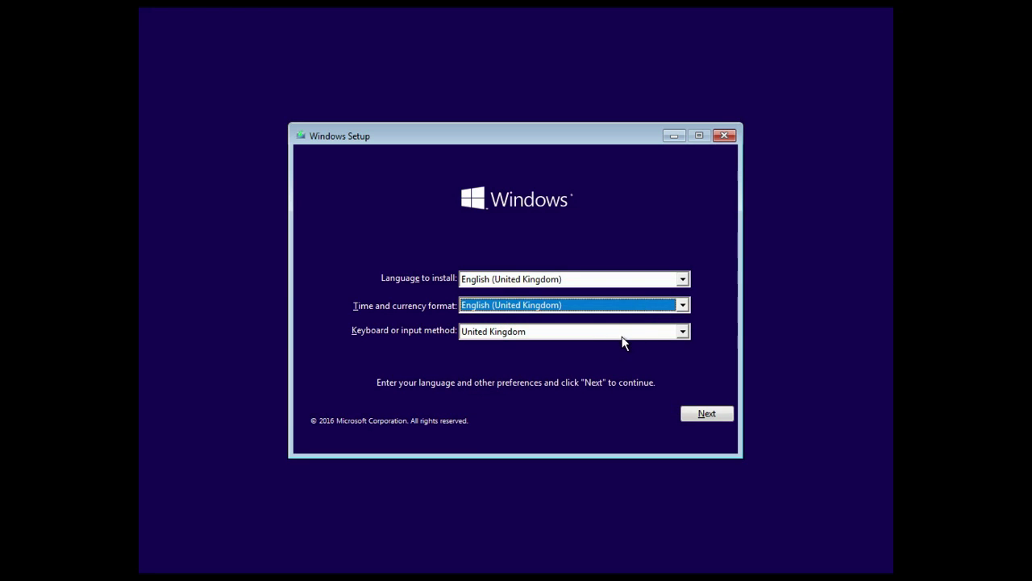
click(622, 335)
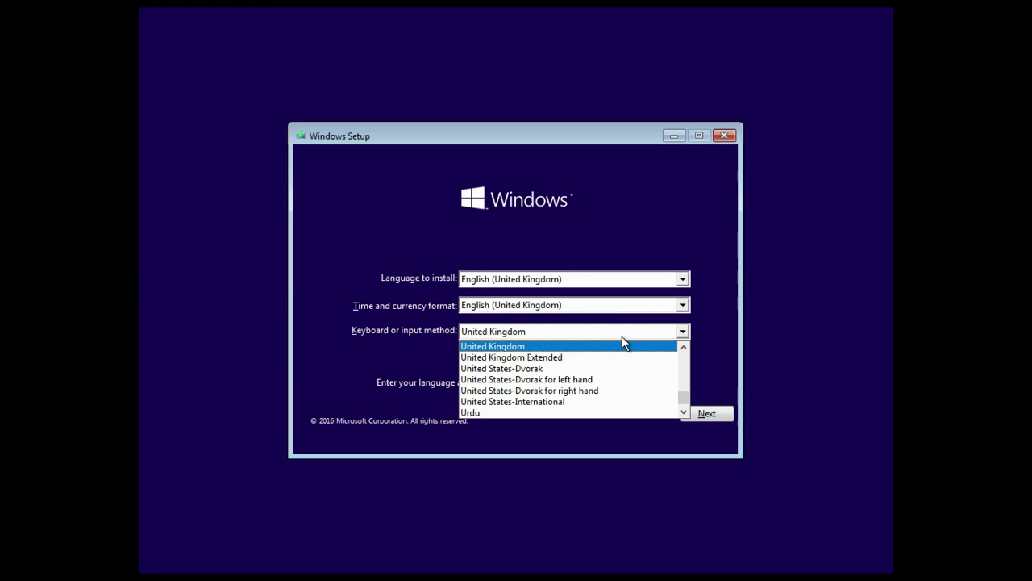
click(623, 343)
click(702, 413)
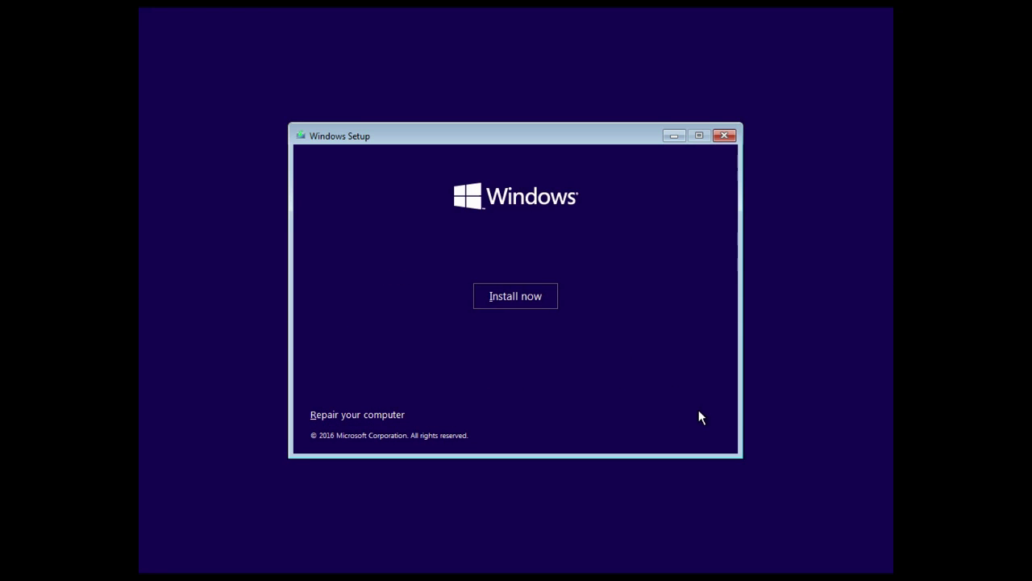
Start the installation without a product key and choose the Windows 10 Pro x64 edition.
click(517, 298)
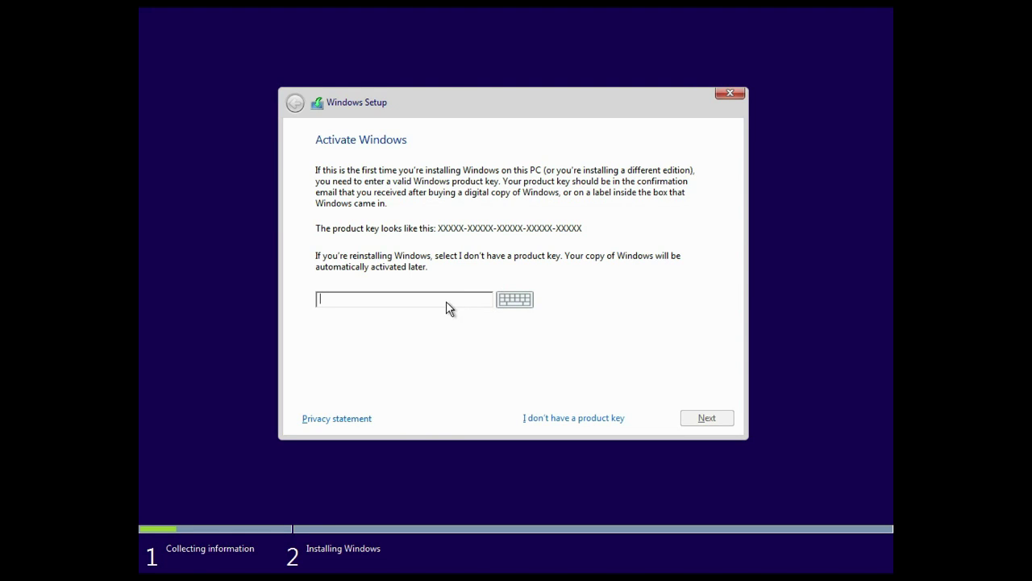
click(580, 417)
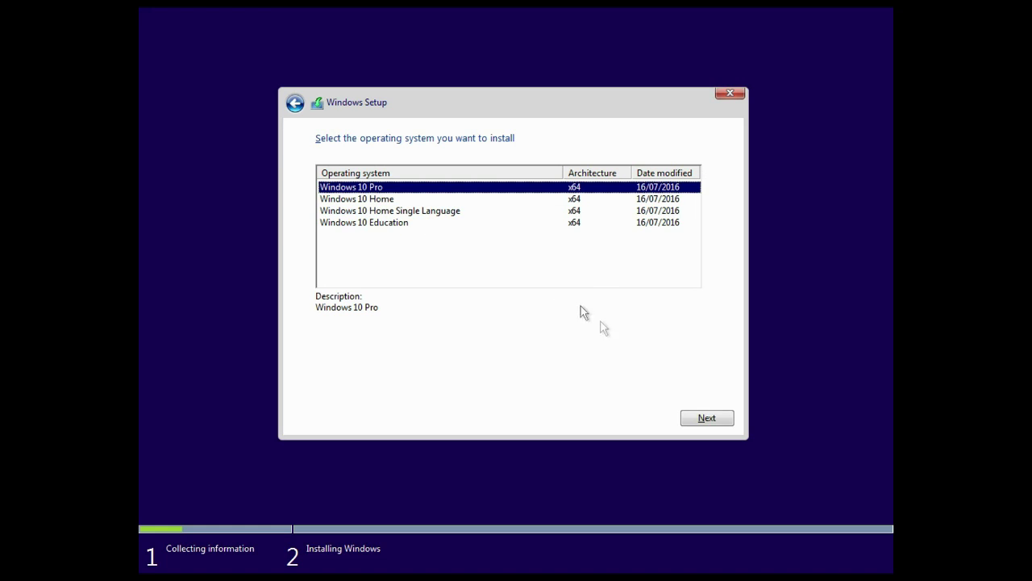
click(700, 415)
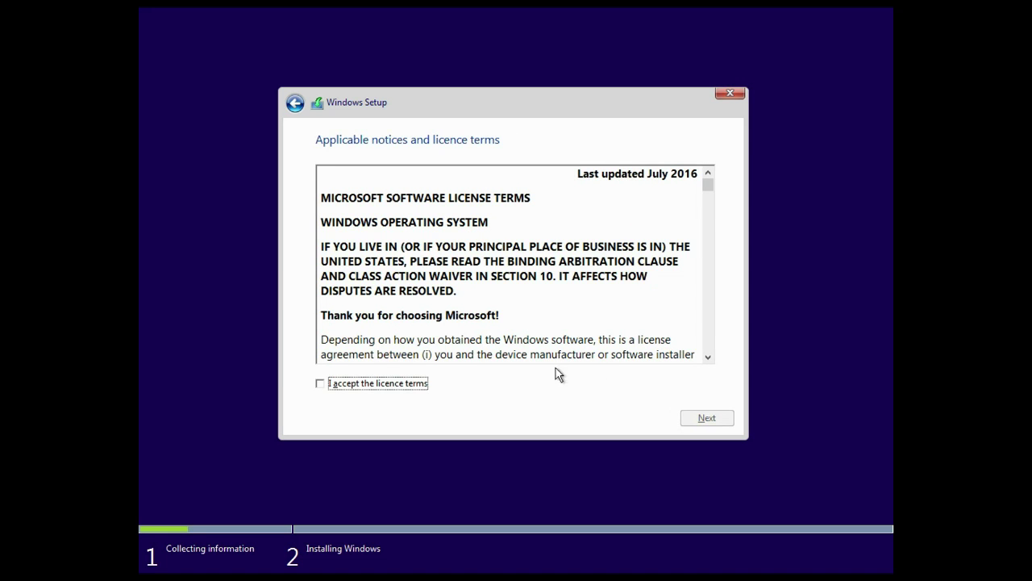
Accept the licence terms and choose the custom, Windows-only installation type.
click(321, 386)
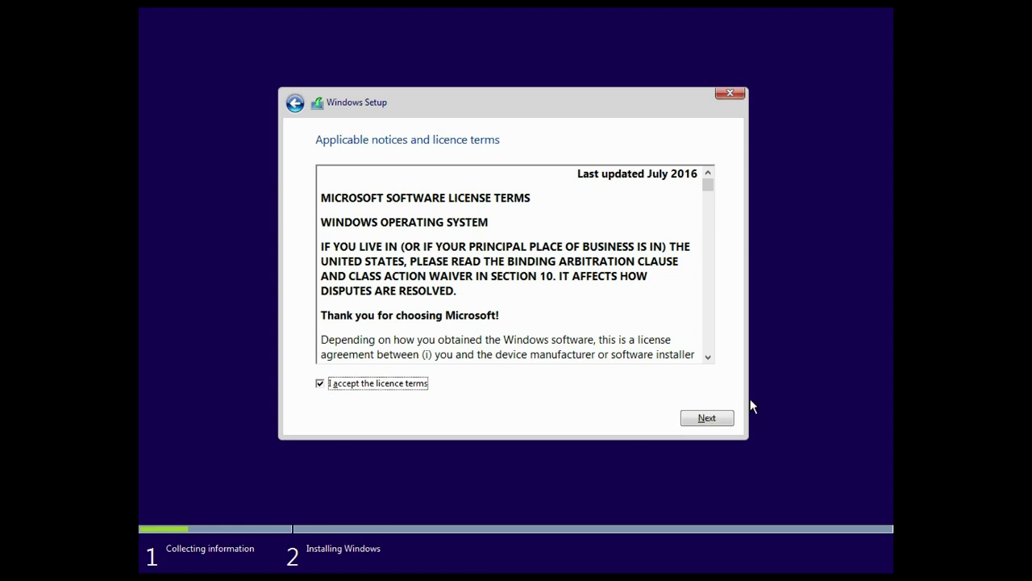
click(709, 414)
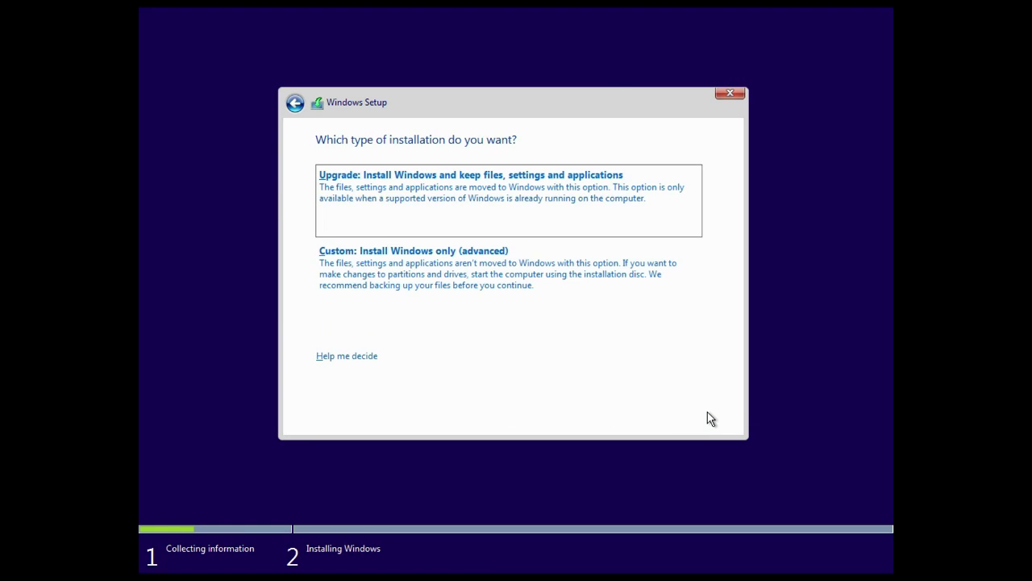
click(496, 261)
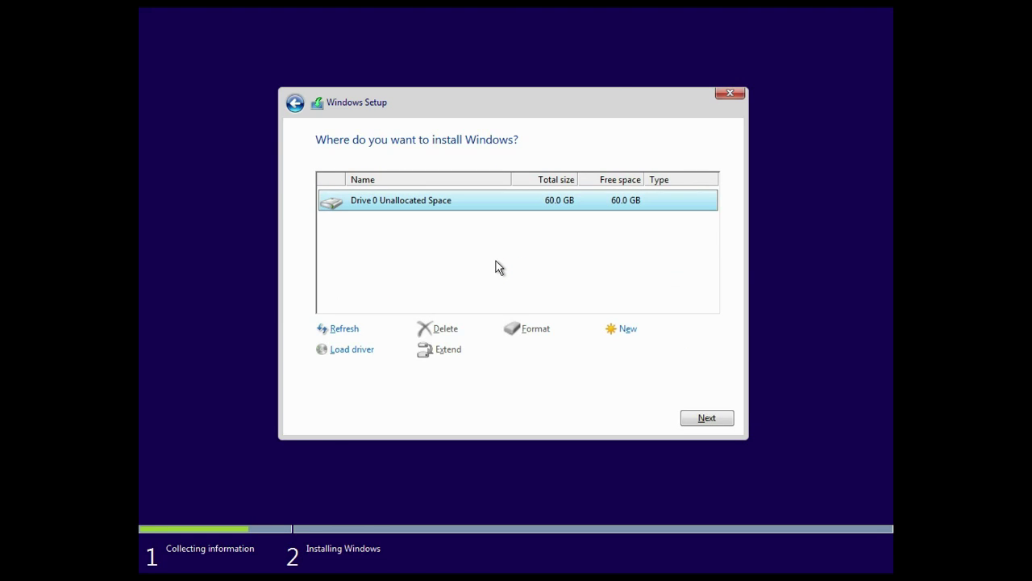
Create a new partition from Drive 0's unallocated space at the default full size, allowing additional system partitions.
click(627, 332)
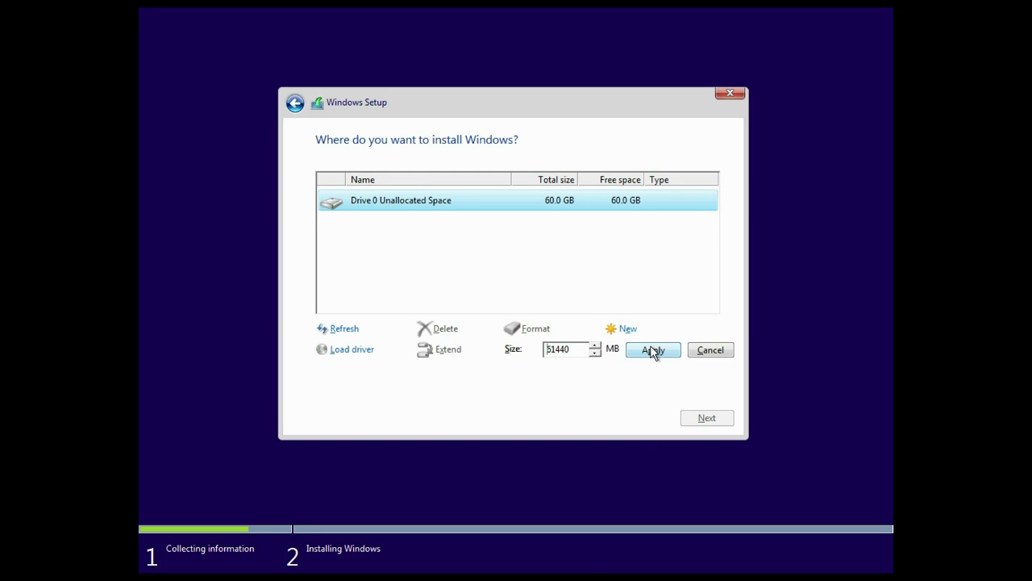
click(652, 351)
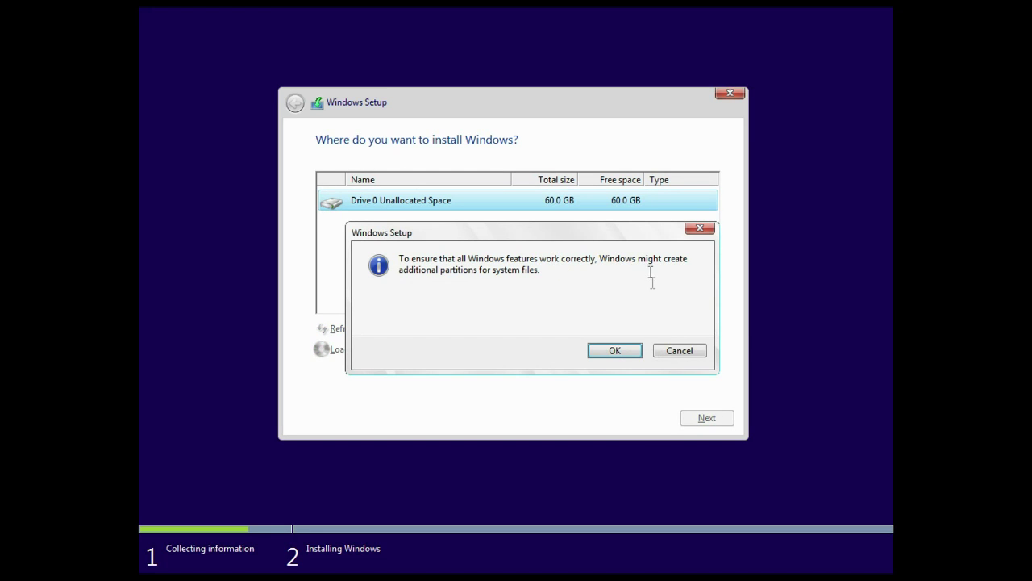
click(629, 351)
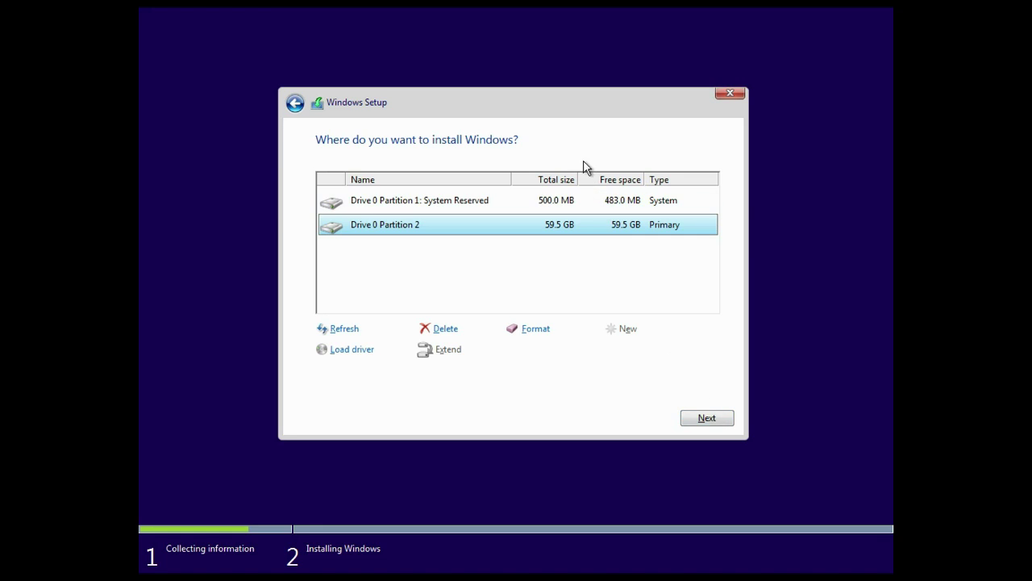
Select the primary Drive 0 Partition 2 as the target and start installing Windows on it.
click(590, 204)
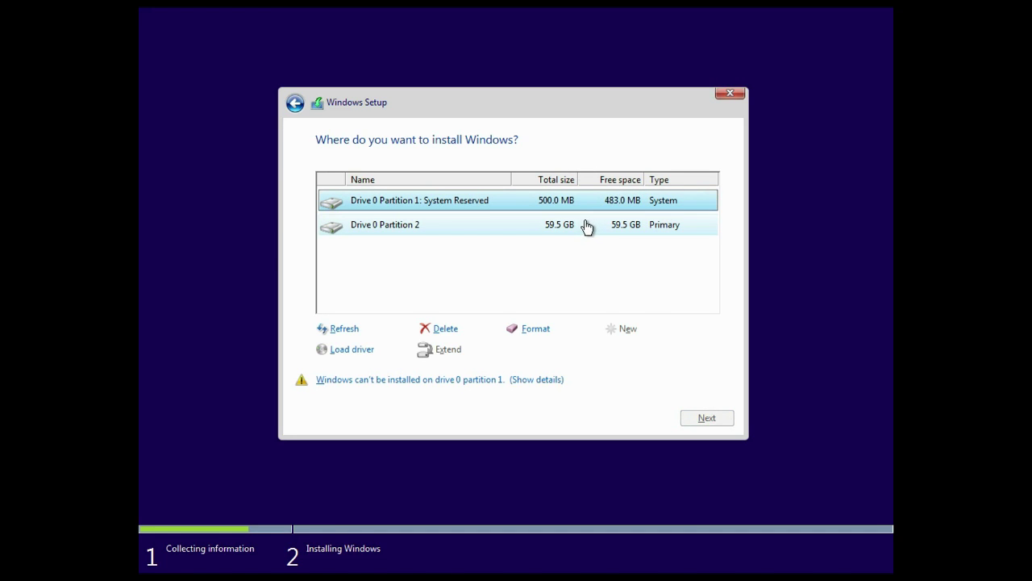
click(587, 226)
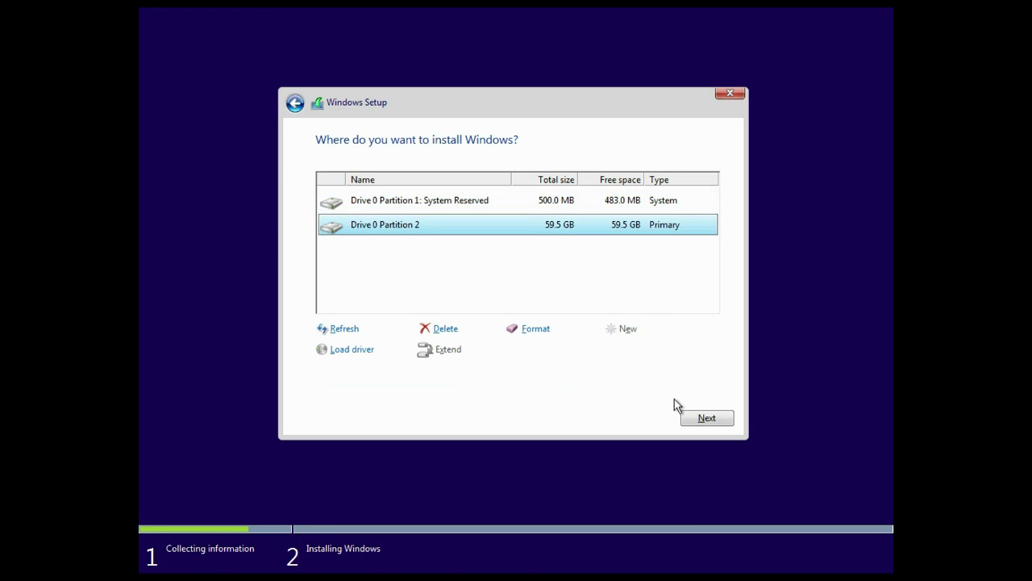
click(700, 419)
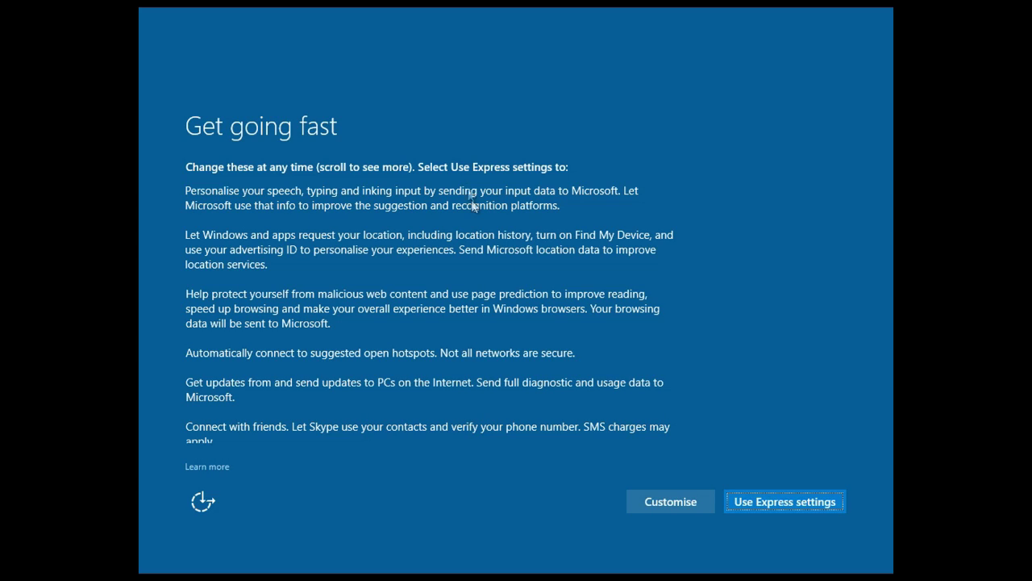
Go through the customised settings for personalisation, connectivity and browser protection, leaving every option on.
click(659, 504)
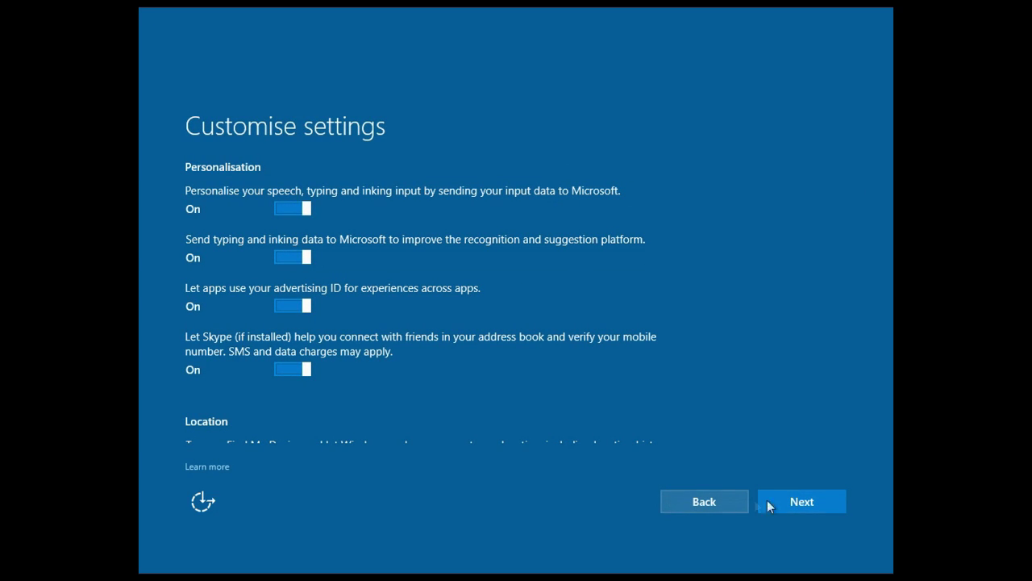
click(810, 502)
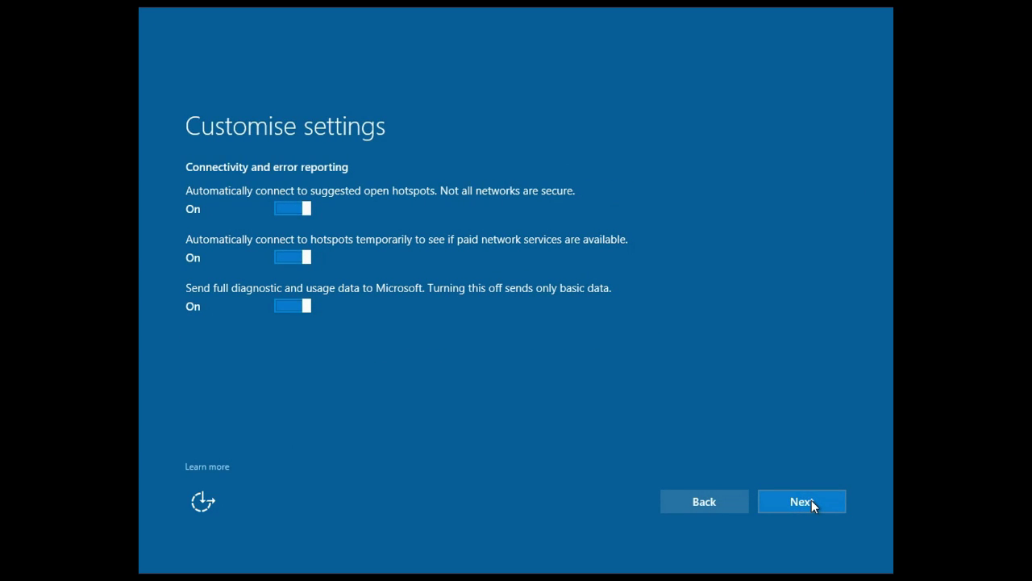
click(811, 500)
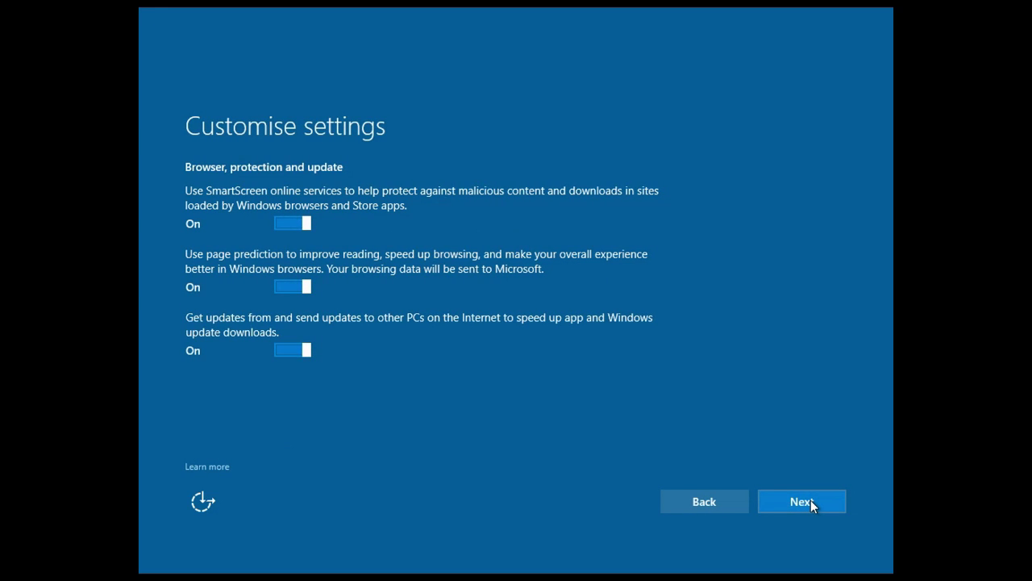
click(811, 500)
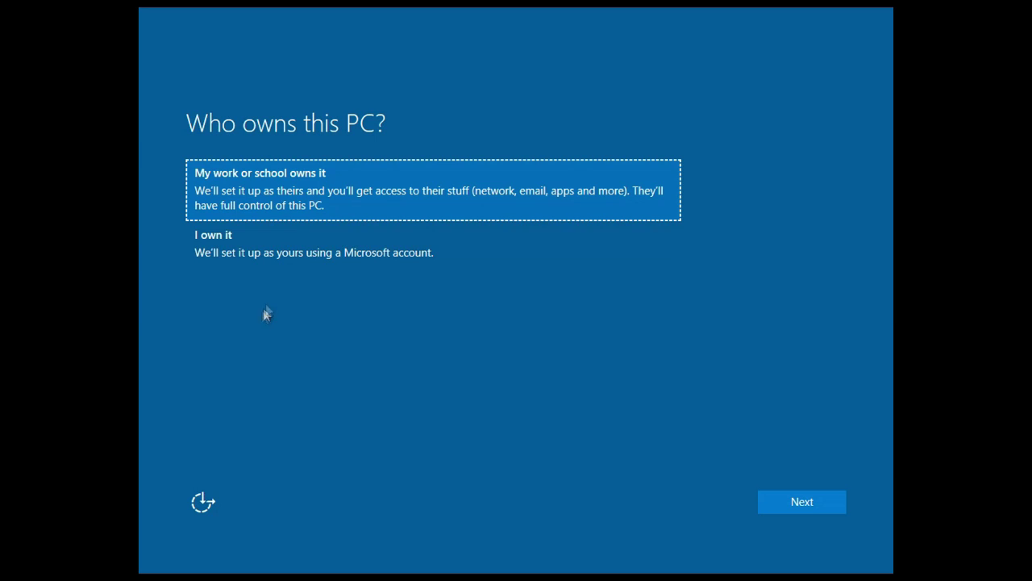
Set the PC up as personally owned and skip the Microsoft account sign-in.
click(292, 256)
click(795, 503)
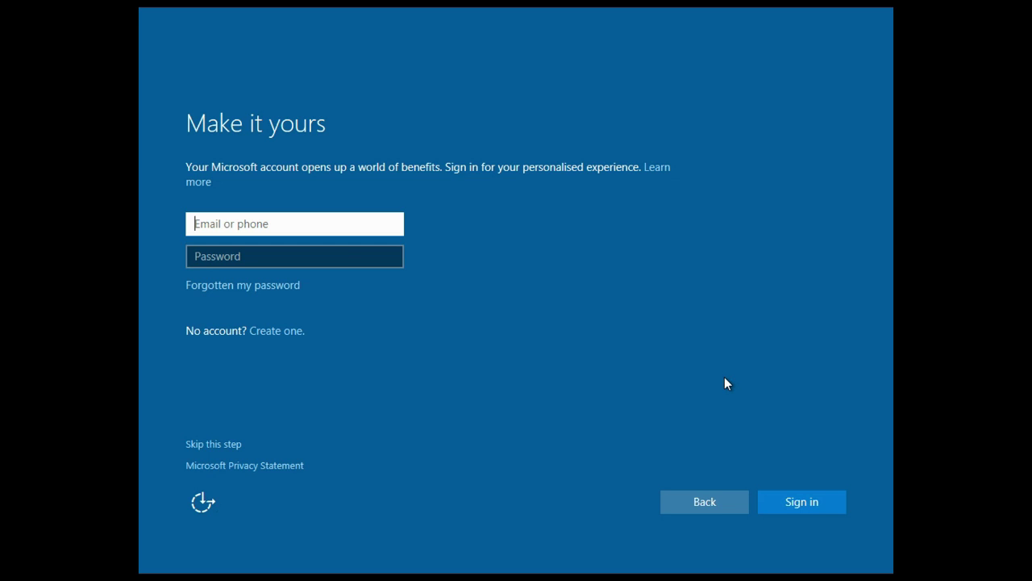
click(220, 444)
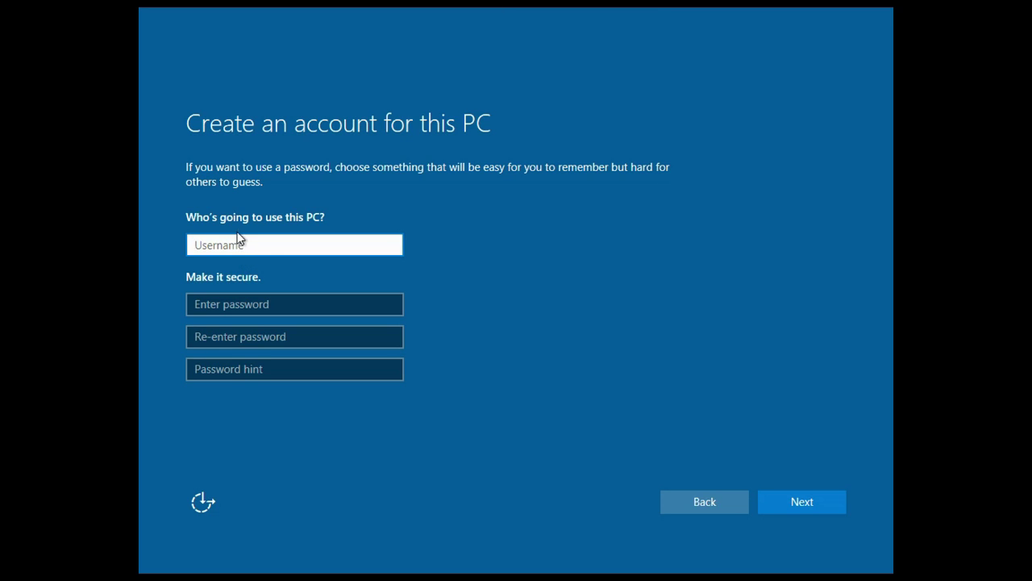
Create a local account with the username HowTo and choose to use Cortana.
text(HowTo)
click(808, 492)
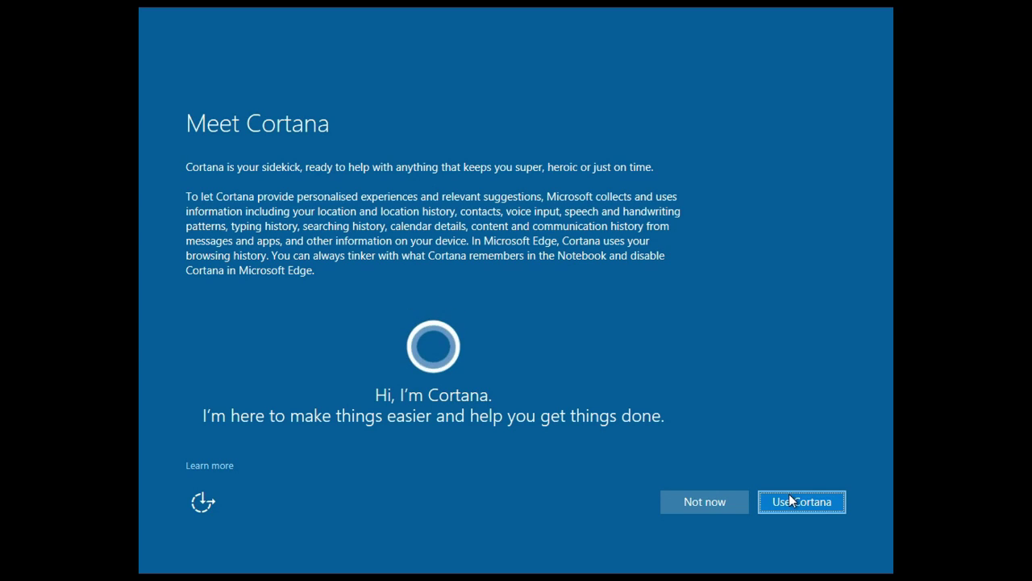
click(795, 501)
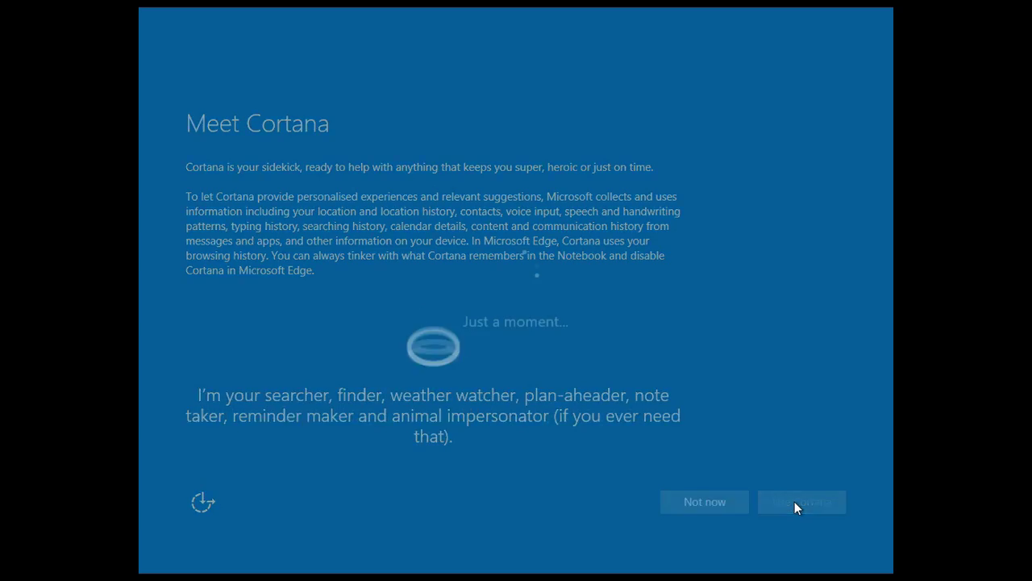